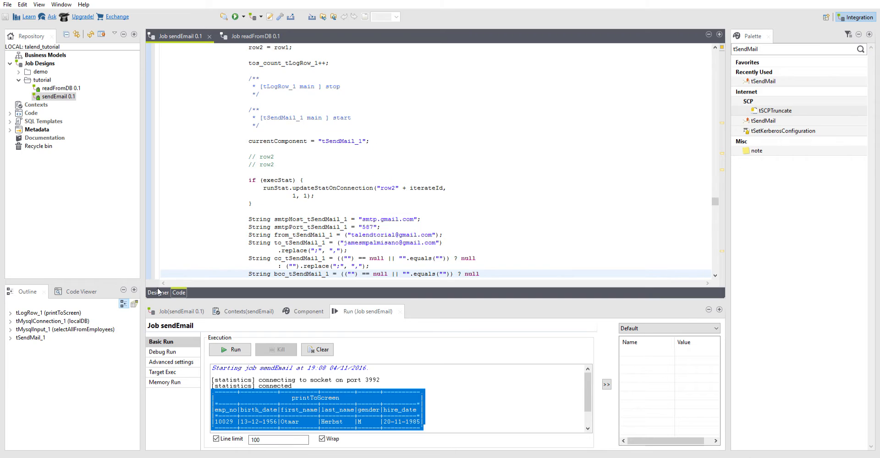
# - Return to the sendEmail job's design view, find tLogCatcher in the component palette and add it beside the tSendMail_1 flow
pyautogui.click(158, 292)
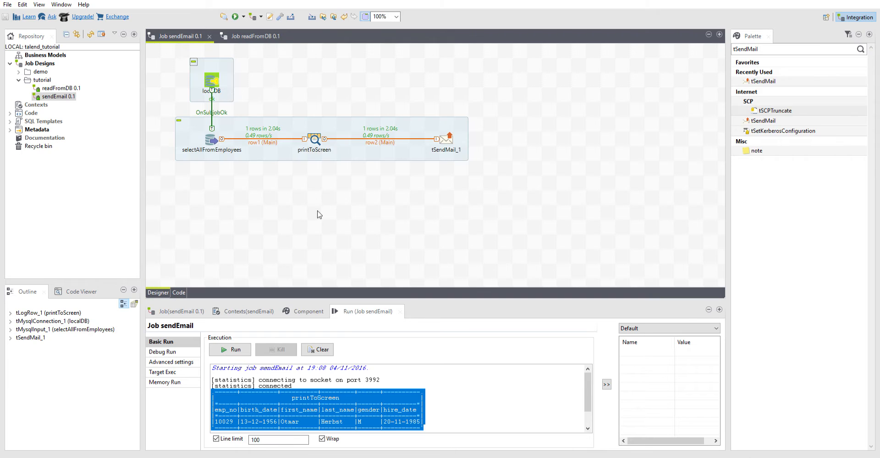
pyautogui.click(210, 134)
pyautogui.click(277, 178)
pyautogui.click(762, 49)
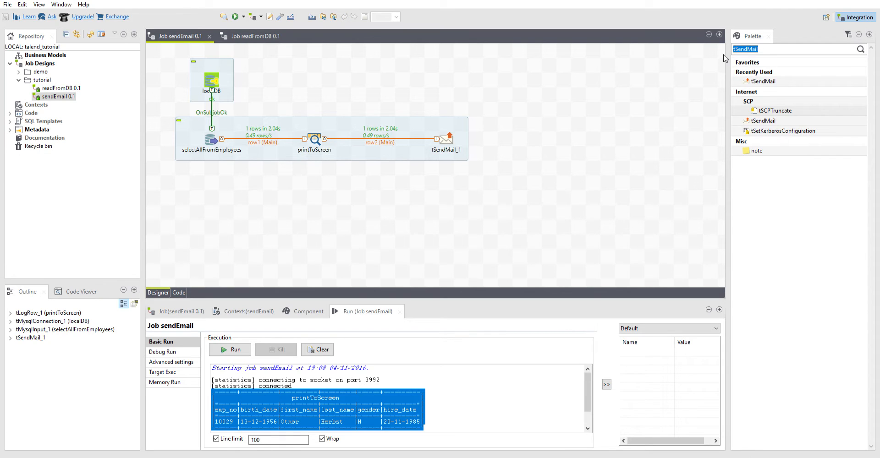
pyautogui.write('tLogC')
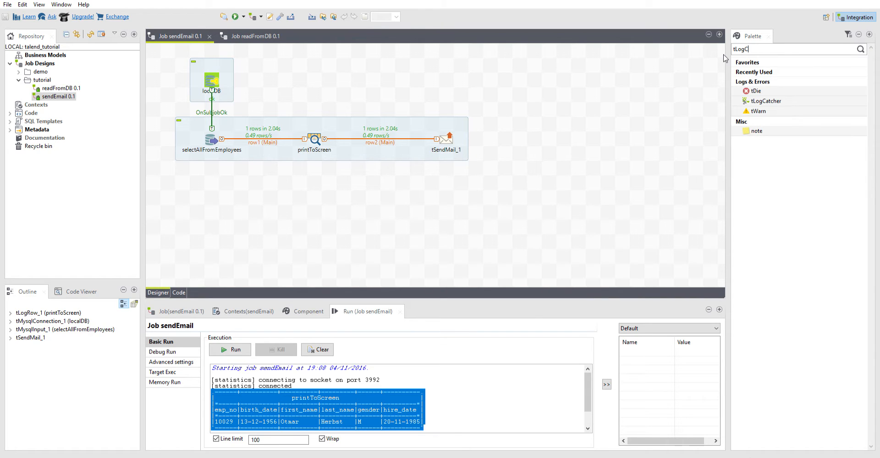
pyautogui.moveTo(766, 101); pyautogui.dragTo(491, 109)
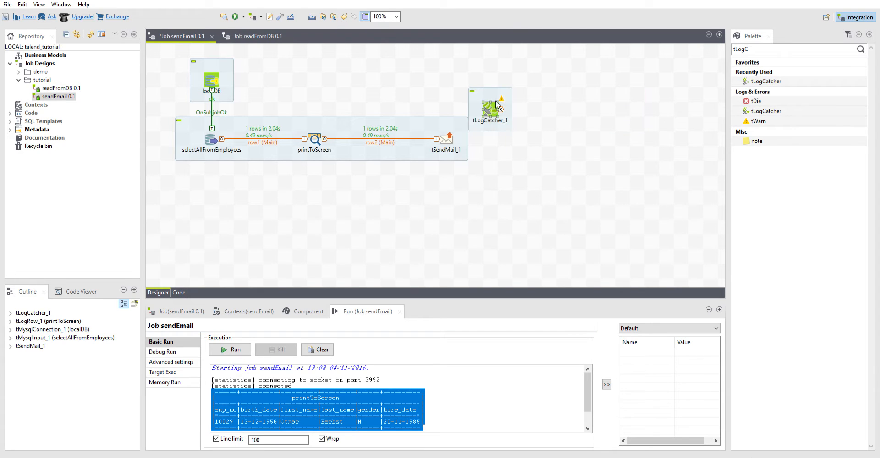
# - Set the label format of the tLogCatcher component to catchAllErrors
pyautogui.click(509, 106)
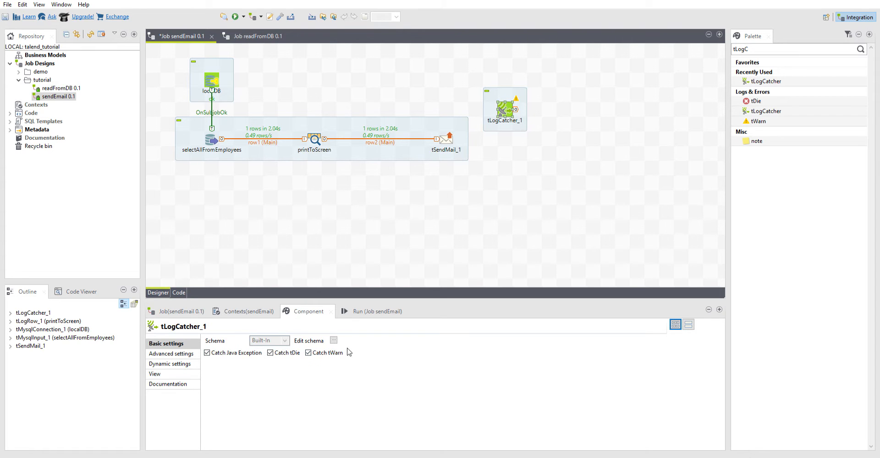
pyautogui.click(185, 354)
pyautogui.click(185, 364)
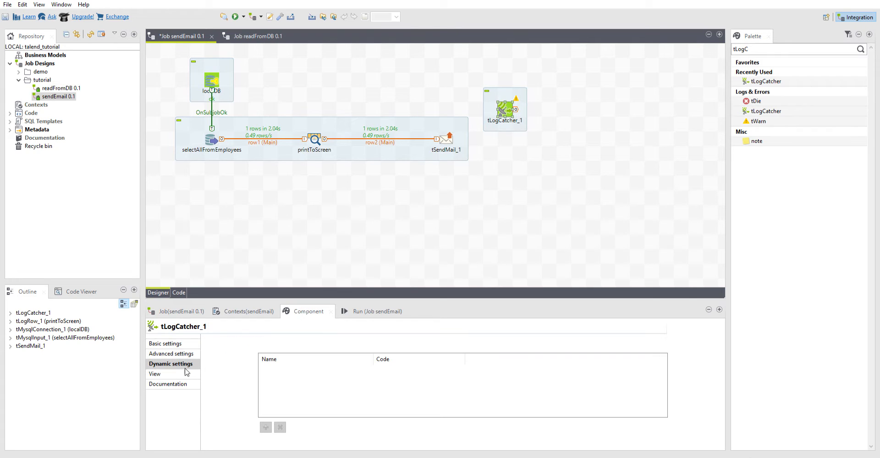
pyautogui.click(184, 375)
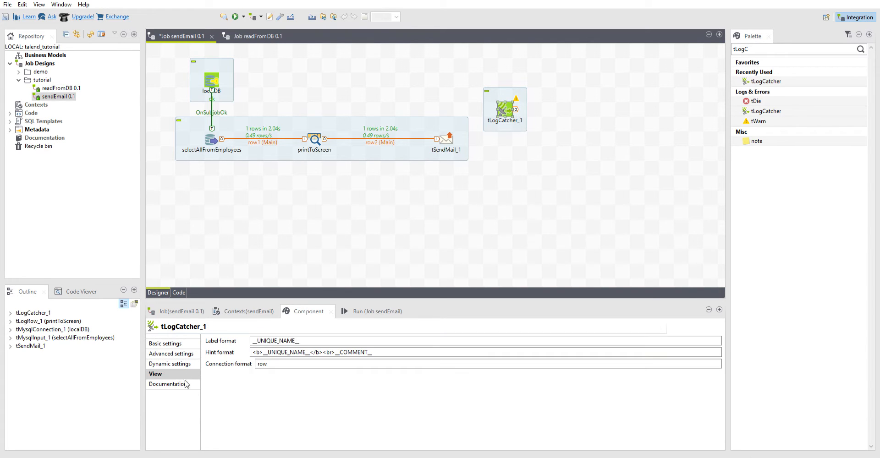
pyautogui.moveTo(303, 341); pyautogui.dragTo(229, 340)
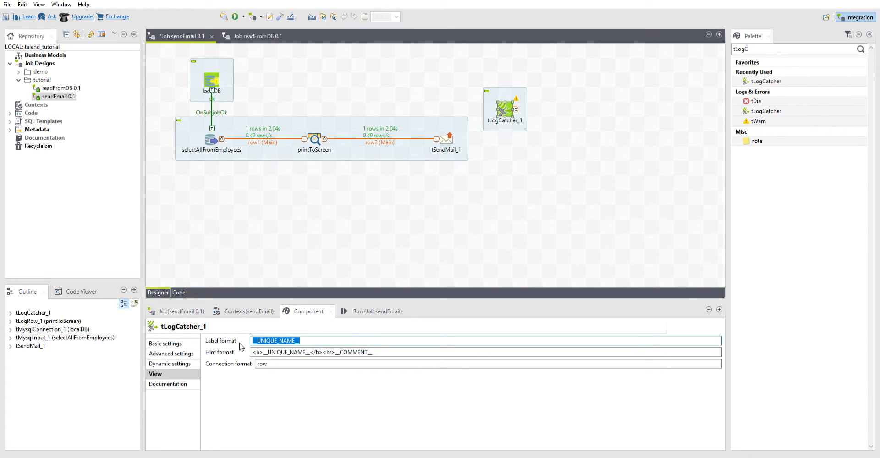
pyautogui.press('BackSpace')
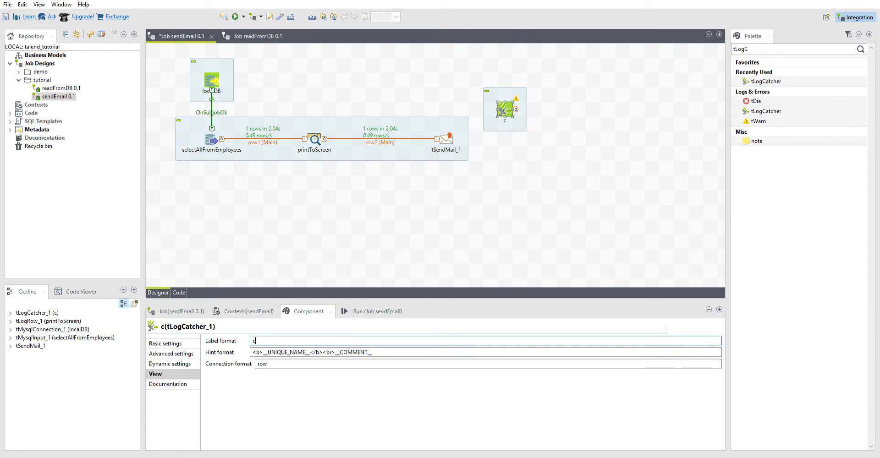
pyautogui.write('catch')
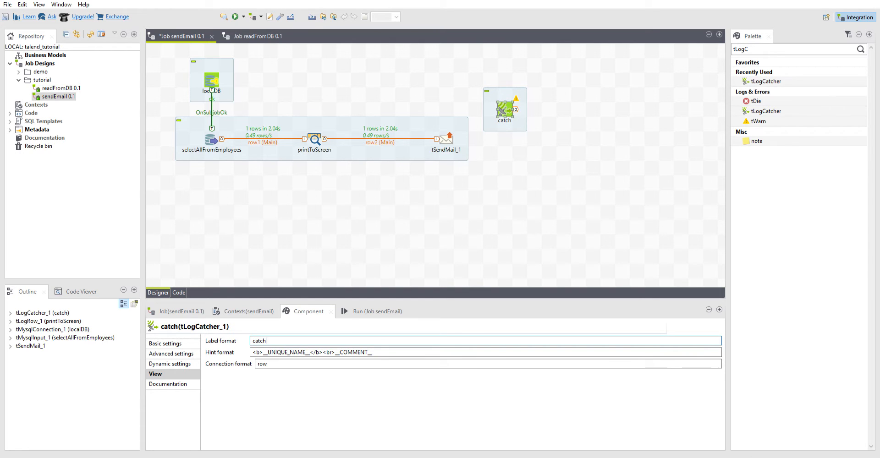
pyautogui.write('AllErrors')
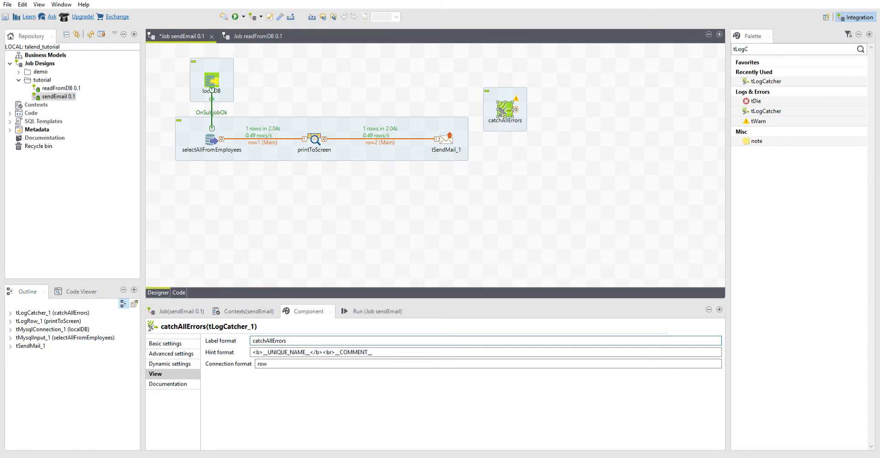
pyautogui.click(419, 222)
# - Move the catchAllErrors component directly above tSendMail_1, level with localDB
pyautogui.moveTo(509, 100); pyautogui.dragTo(450, 70)
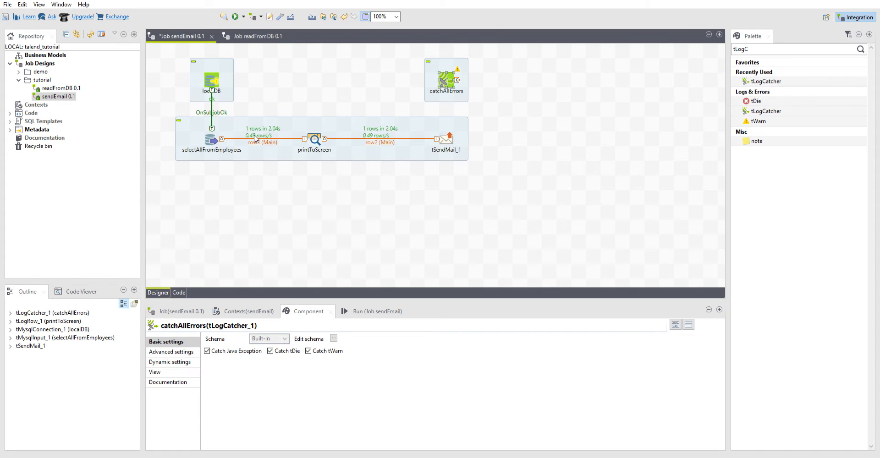
pyautogui.click(419, 200)
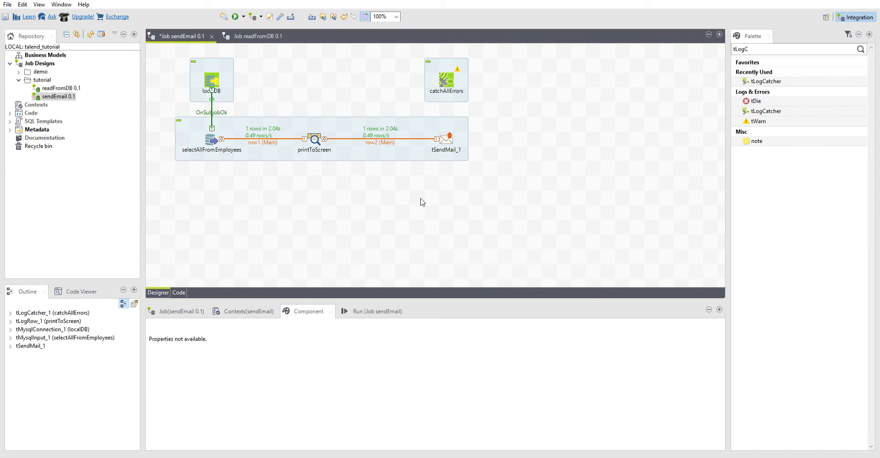
pyautogui.click(453, 84)
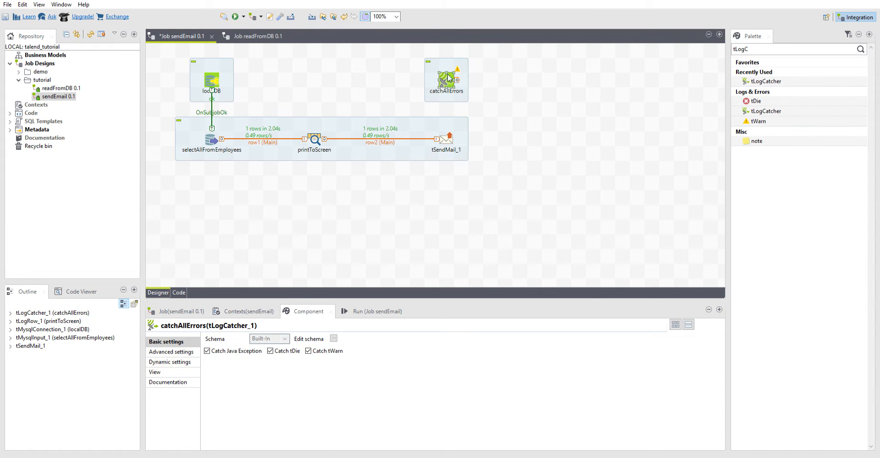
pyautogui.click(550, 109)
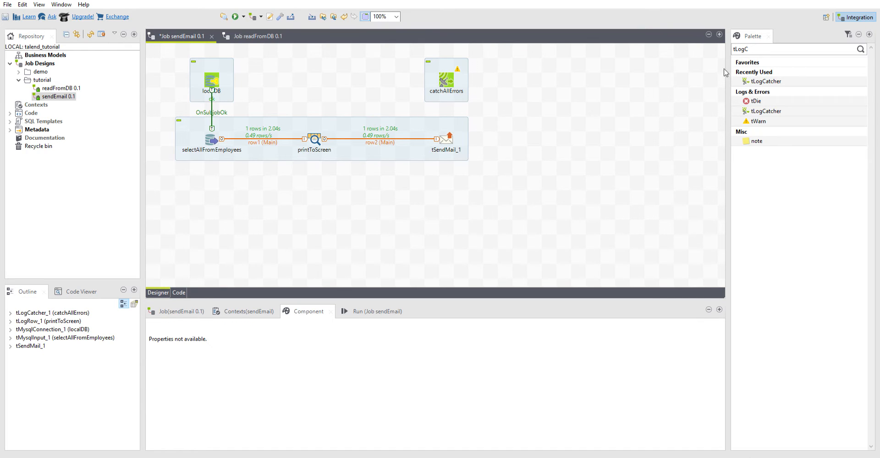
# - Add a tLogRow component beside catchAllErrors and connect catchAllErrors to it with a main row
pyautogui.moveTo(751, 47); pyautogui.dragTo(725, 45)
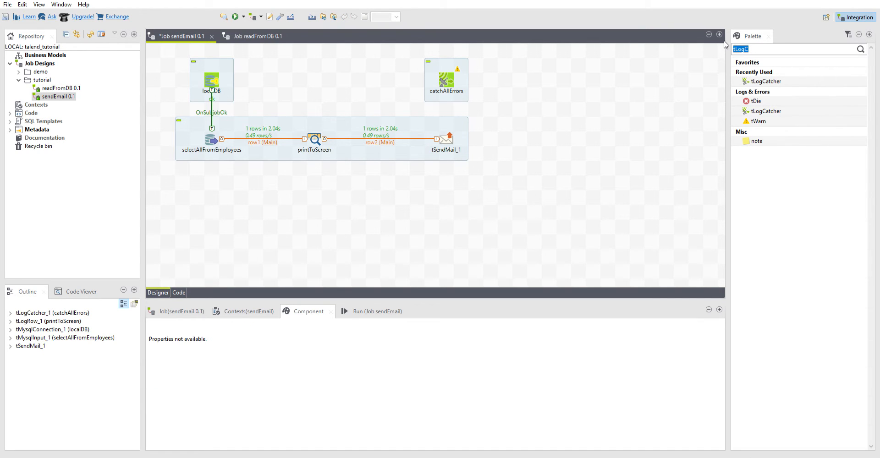
pyautogui.write('tlog')
pyautogui.moveTo(777, 177); pyautogui.dragTo(526, 74)
pyautogui.click(457, 78)
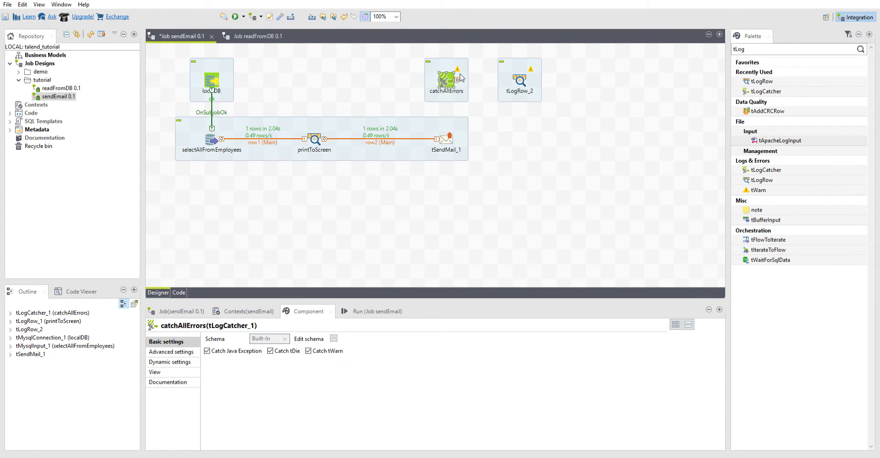
pyautogui.moveTo(458, 79); pyautogui.dragTo(518, 71)
pyautogui.click(540, 111)
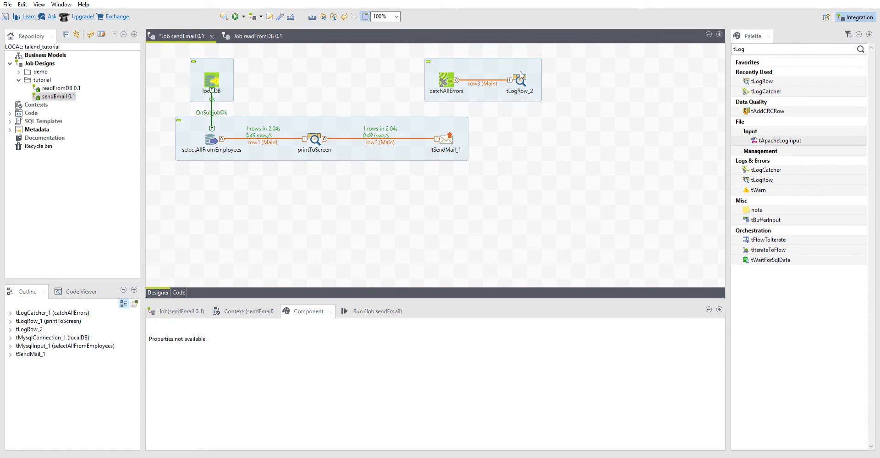
pyautogui.click(520, 76)
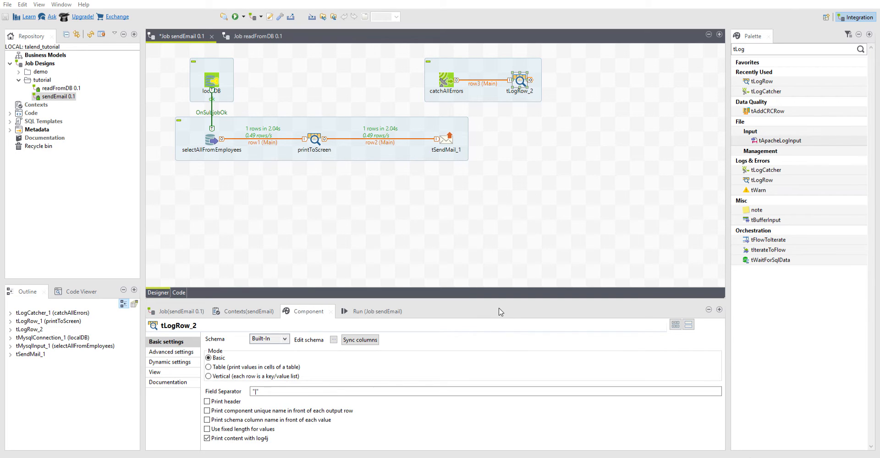
pyautogui.click(547, 205)
pyautogui.click(737, 48)
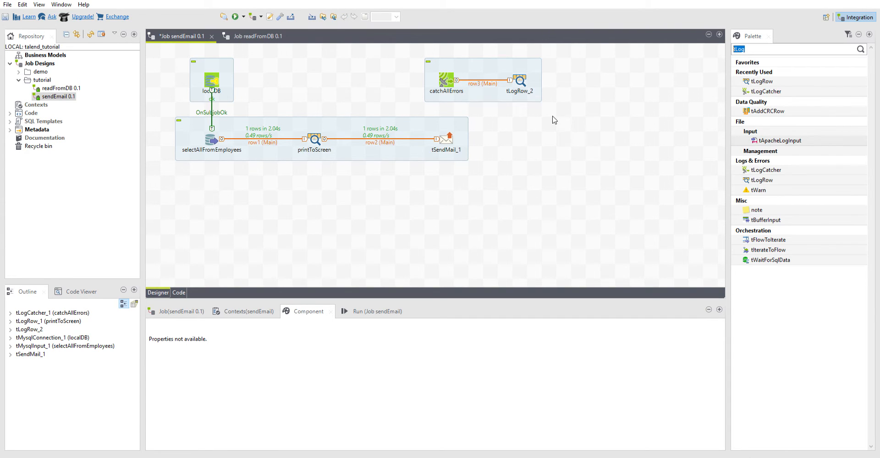
pyautogui.click(453, 78)
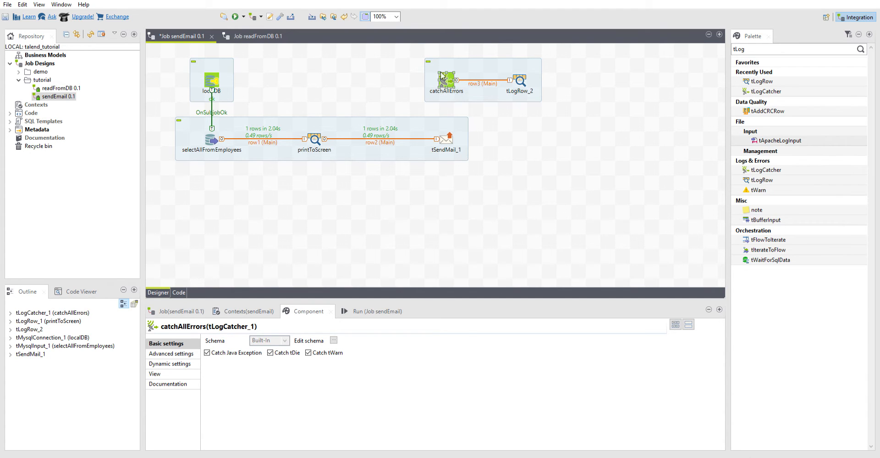
pyautogui.click(509, 123)
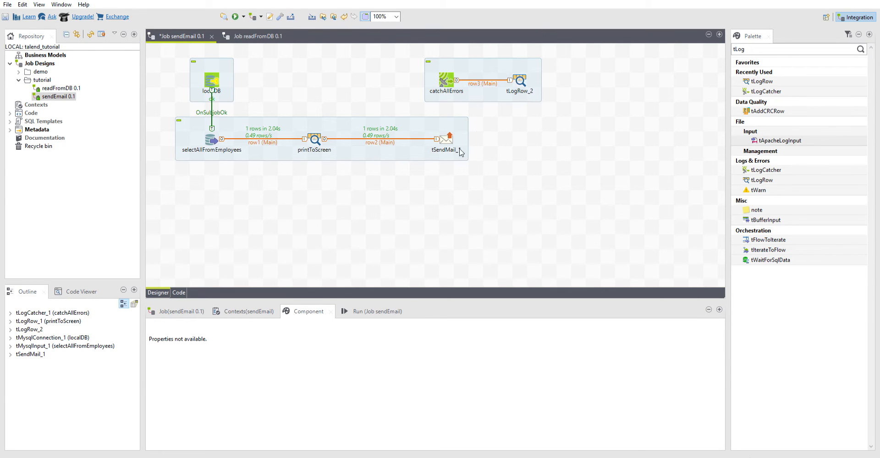
# - Duplicate tSendMail_1, place the copy beside tLogRow_2 and connect tLogRow_2 to it with a main row
pyautogui.click(451, 135)
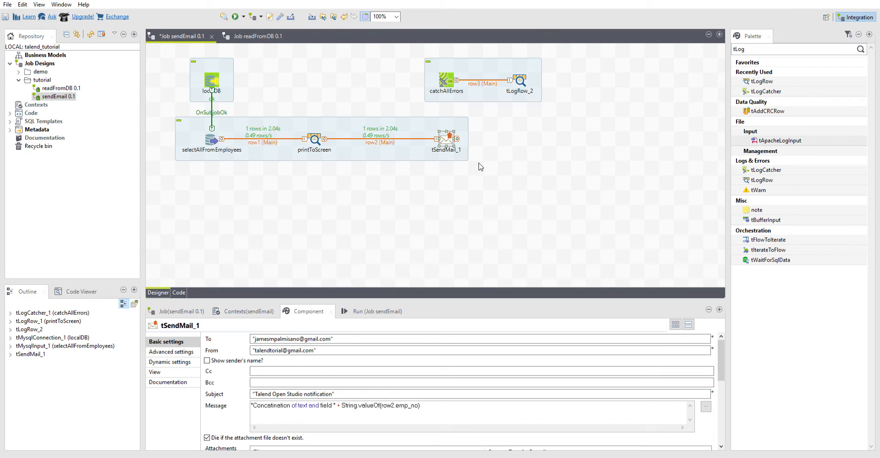
pyautogui.click(578, 81)
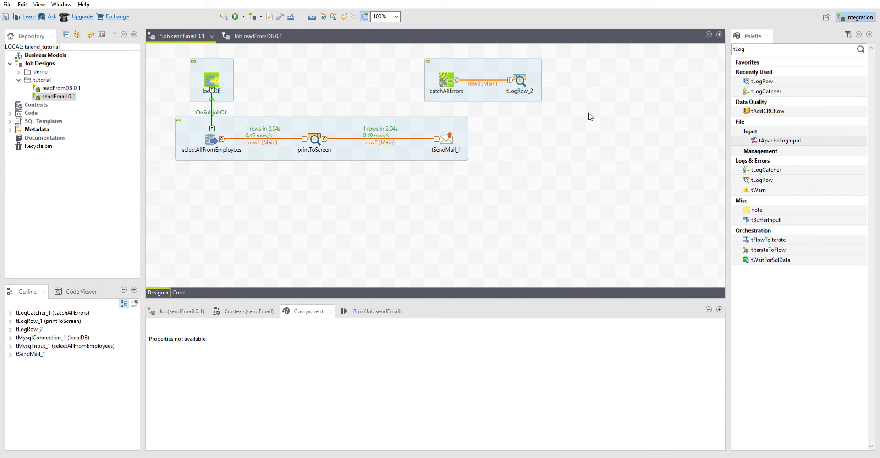
pyautogui.hotkey('ctrl', 'v')
pyautogui.moveTo(562, 76); pyautogui.dragTo(593, 72)
pyautogui.click(521, 79)
pyautogui.click(597, 77)
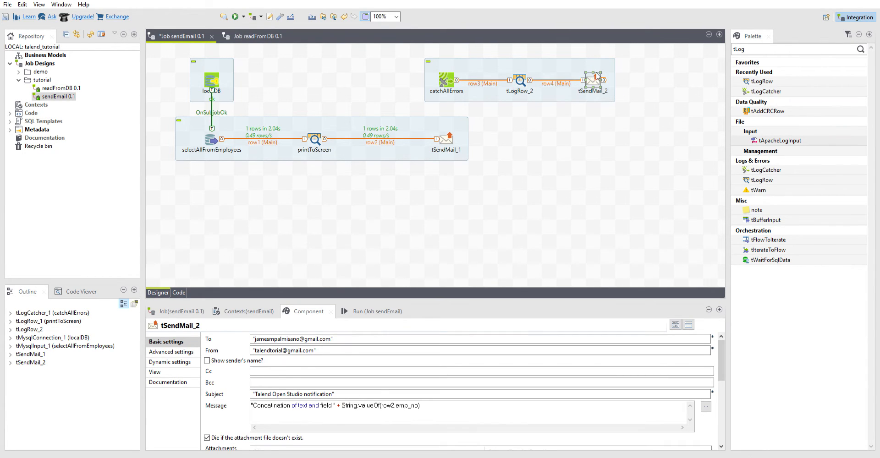
# - Replace the message of tSendMail_2 with "Error message : " + String.valueOf(row4.)
pyautogui.moveTo(408, 297); pyautogui.dragTo(423, 239)
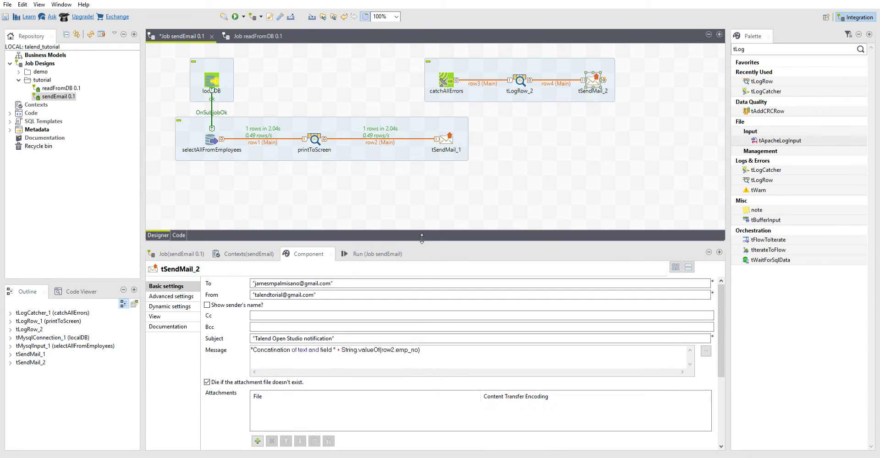
pyautogui.scroll(-1, 381, 302)
pyautogui.click(394, 330)
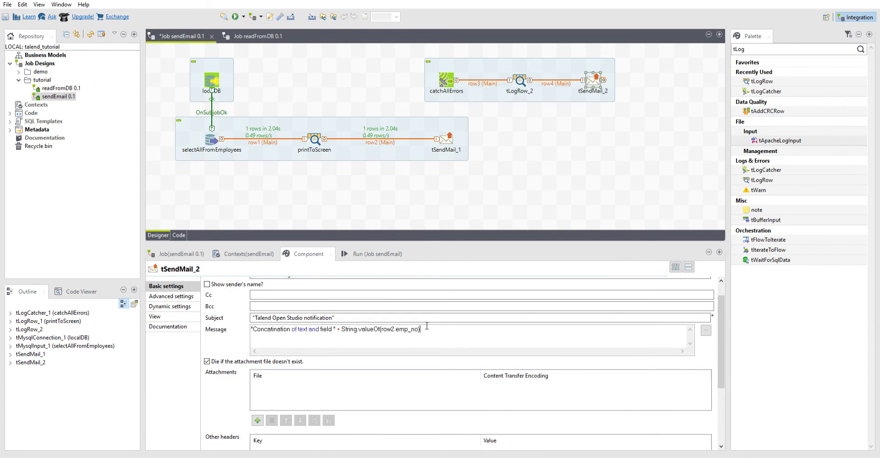
pyautogui.moveTo(424, 329); pyautogui.dragTo(258, 316)
pyautogui.write('"')
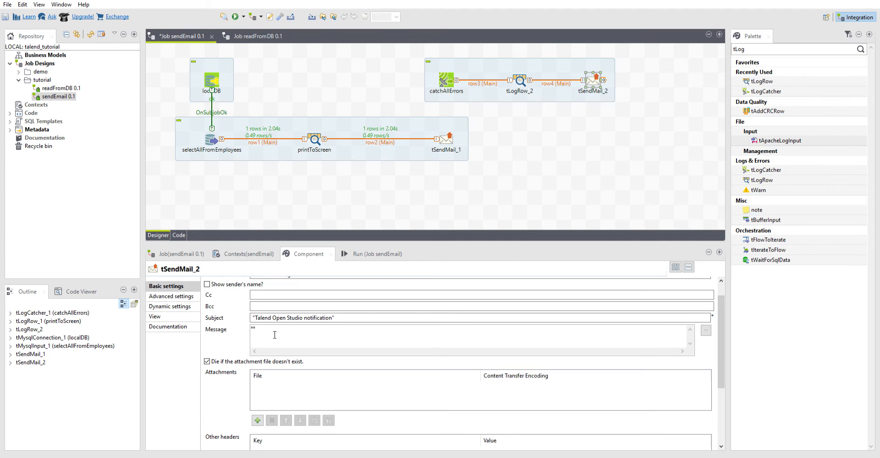
pyautogui.write('Error message')
pyautogui.write('ow4.)')
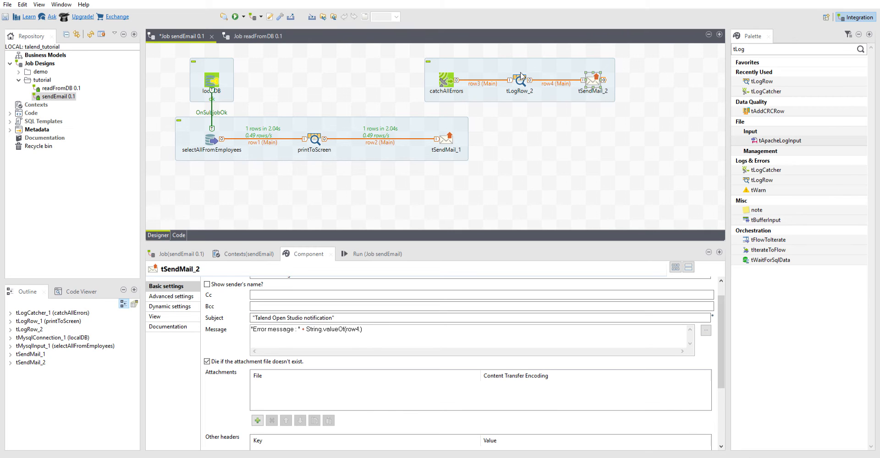
# - Check tLogRow_2's schema for the column name and complete the tSendMail_2 message reference as row4.message
pyautogui.click(521, 78)
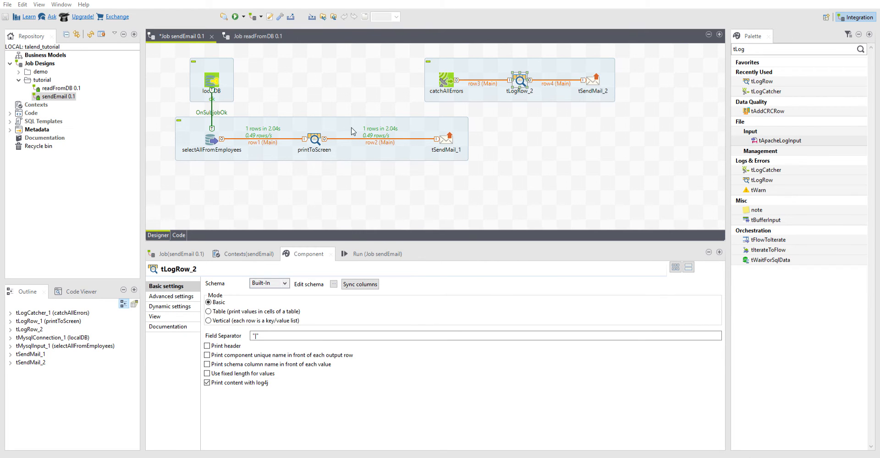
pyautogui.click(584, 79)
pyautogui.click(388, 350)
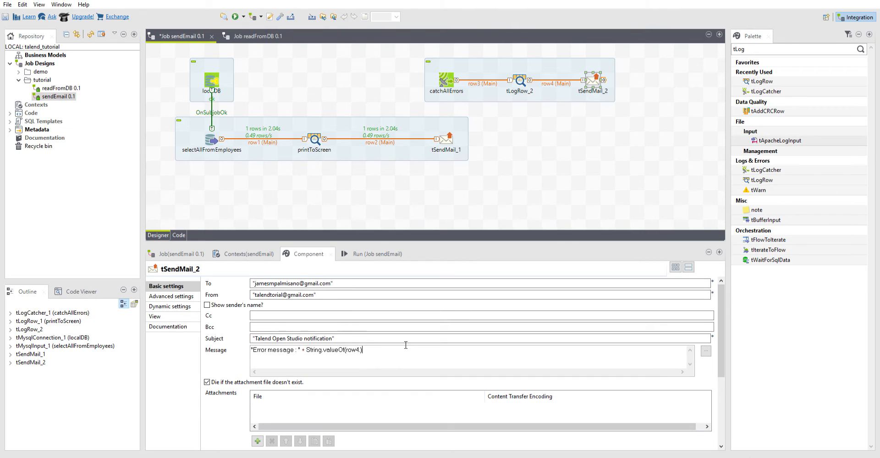
pyautogui.write('message')
# - Append + " Code: " + String.valueOf(row4.code) to the tSendMail_2 message
pyautogui.press('Left')
pyautogui.write('Code: " + String')
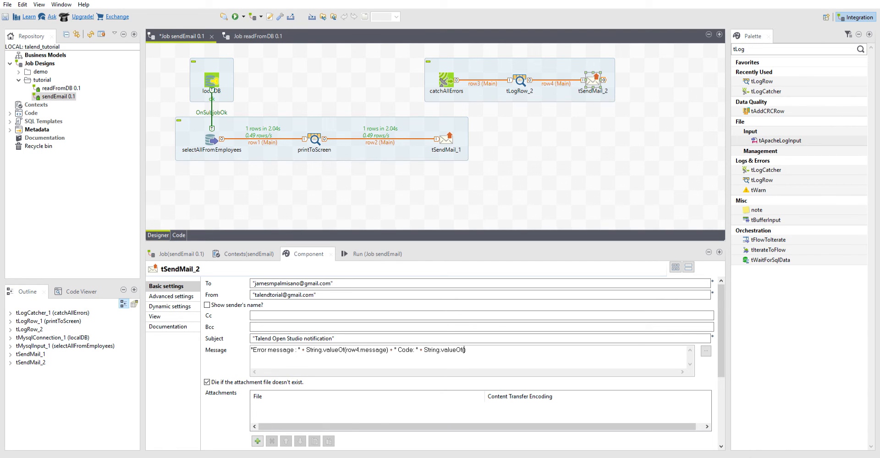
pyautogui.write('row4.code')
# - Check tLogRow_2's settings, and review the message expression of tSendMail_2
pyautogui.click(521, 75)
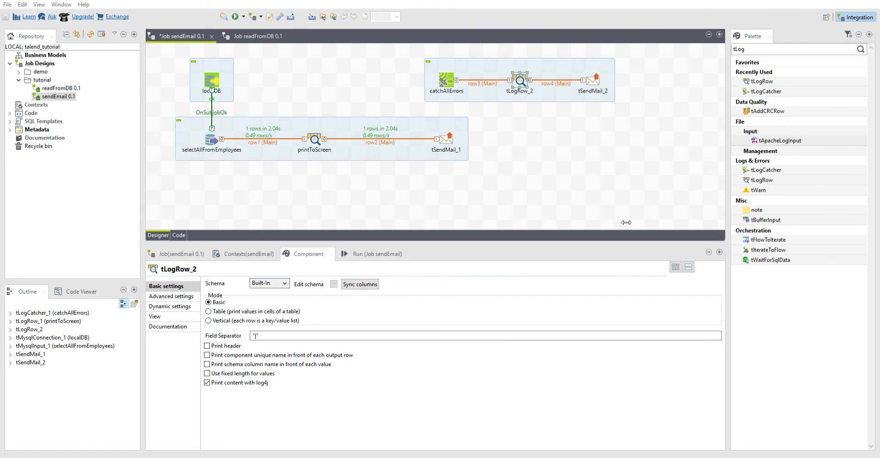
pyautogui.click(535, 183)
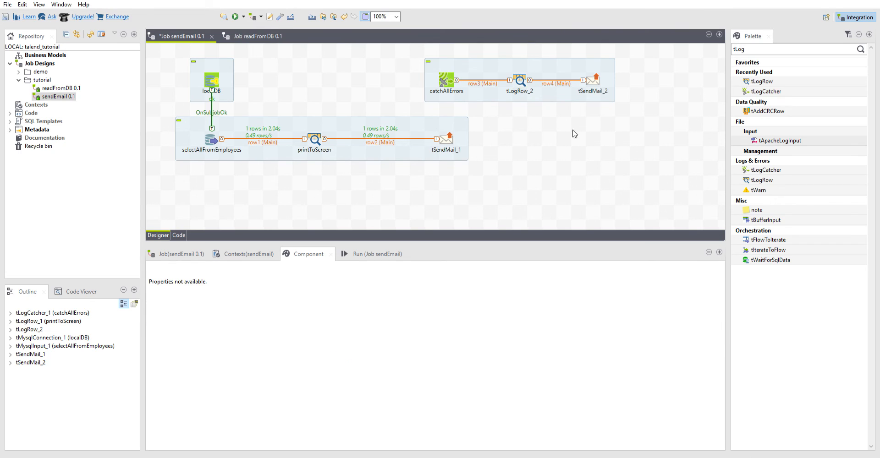
pyautogui.click(593, 74)
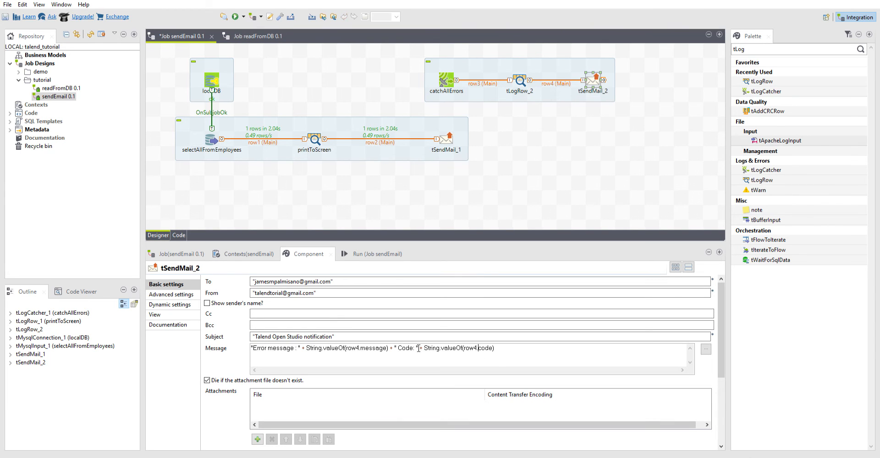
# - Insert a duplicate "where" before emp_no in the selectAllFromEmployees query to cause a SQL syntax error, and save the job
pyautogui.moveTo(398, 349); pyautogui.dragTo(485, 344)
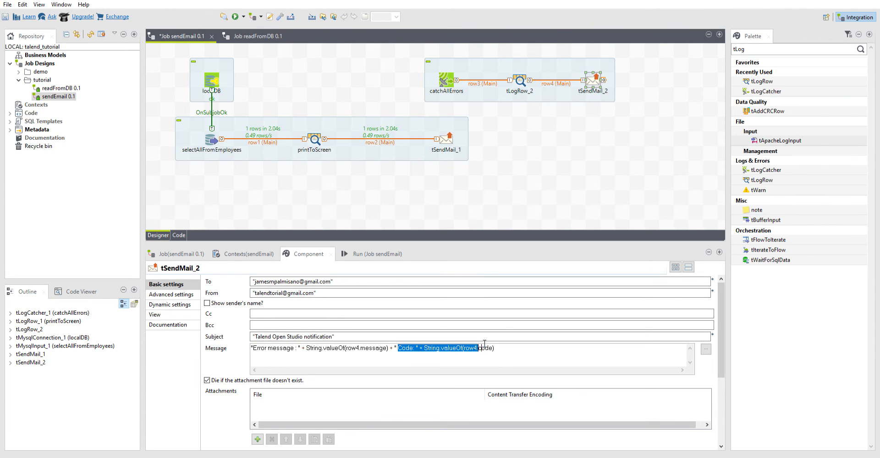
pyautogui.click(511, 343)
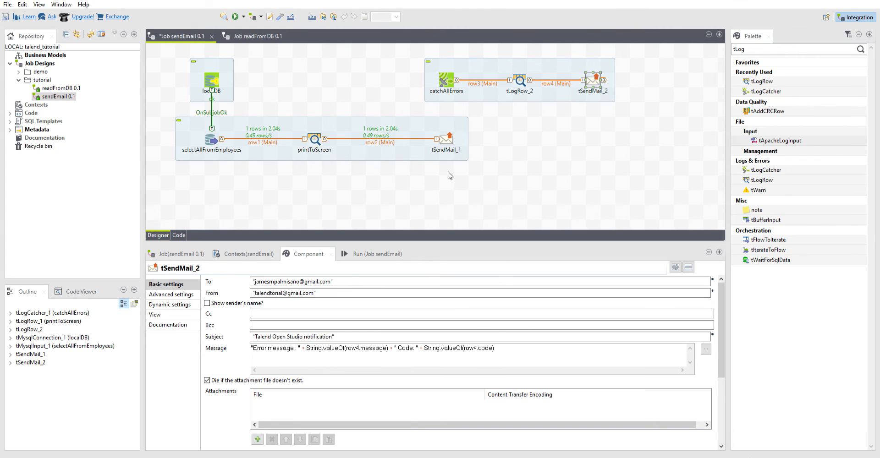
pyautogui.click(211, 131)
pyautogui.click(338, 331)
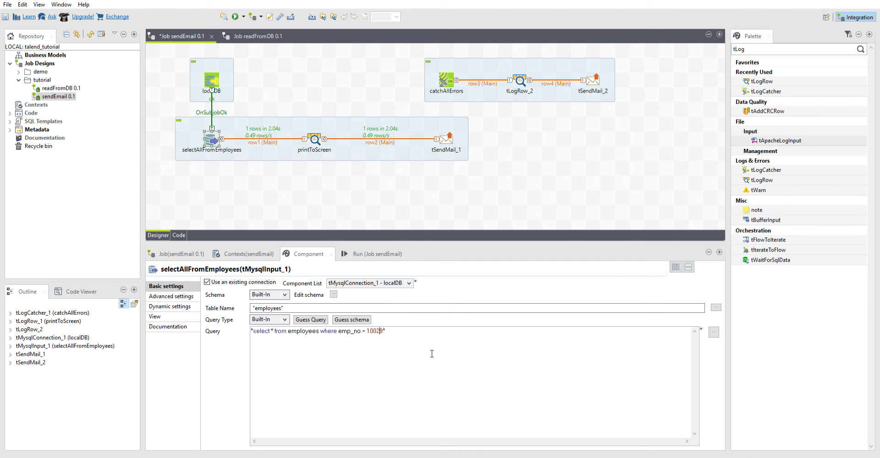
pyautogui.write('where')
pyautogui.hotkey('ctrl', 's')
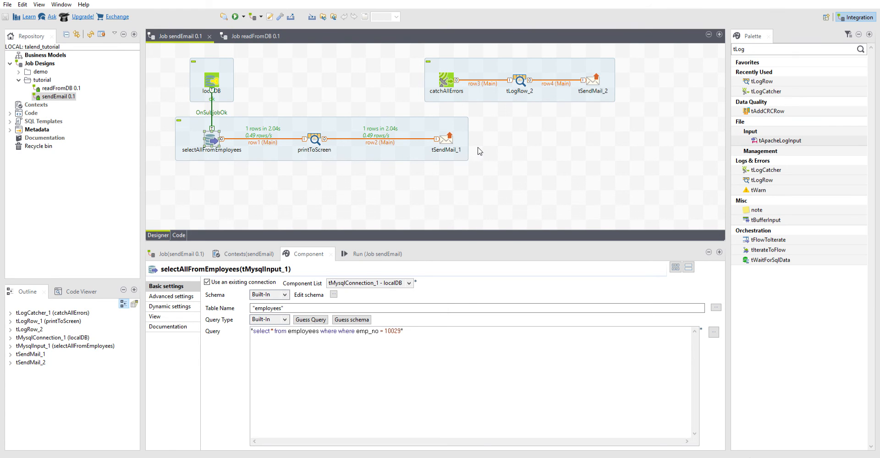
# - Review the row4.message and row4.code references in the tSendMail_2 message, and run the sendEmail job
pyautogui.click(595, 78)
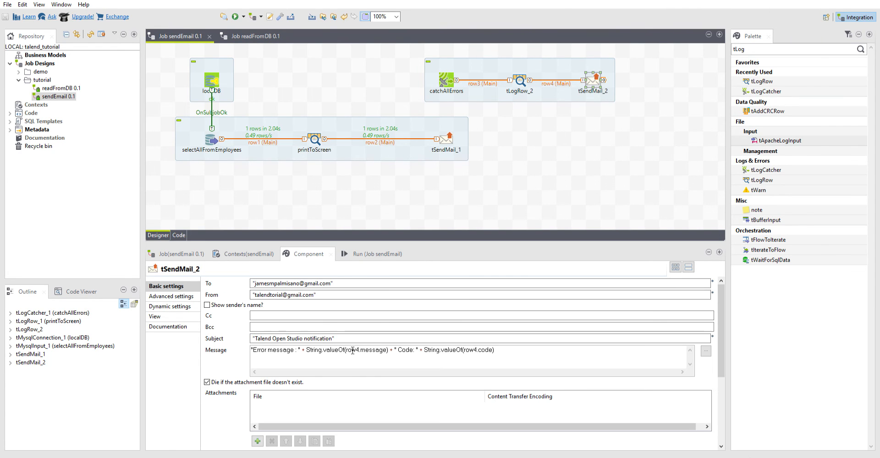
pyautogui.moveTo(361, 350); pyautogui.dragTo(315, 348)
pyautogui.moveTo(498, 349); pyautogui.dragTo(431, 344)
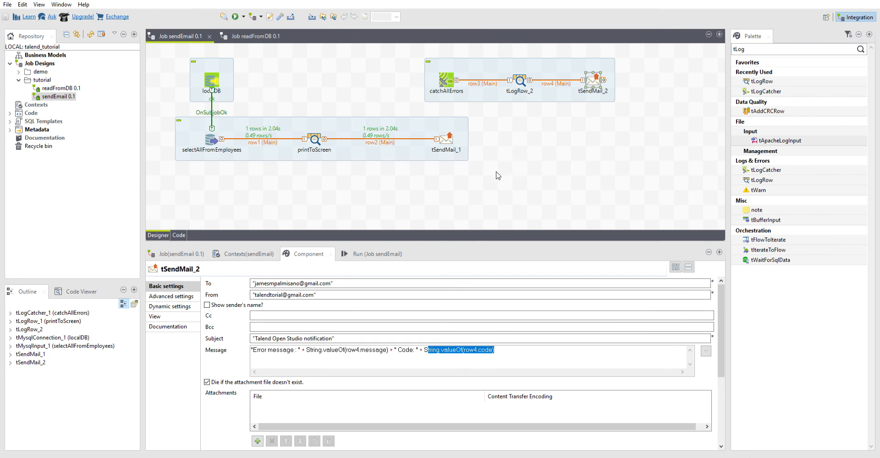
pyautogui.click(509, 178)
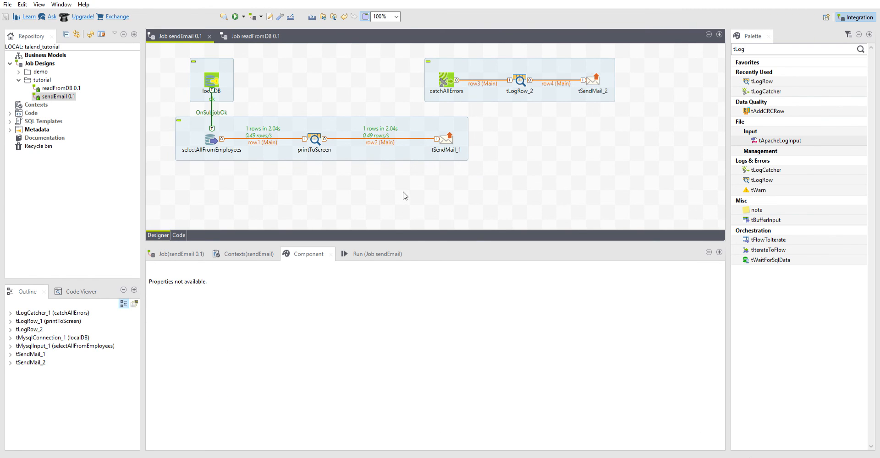
pyautogui.press('F6')
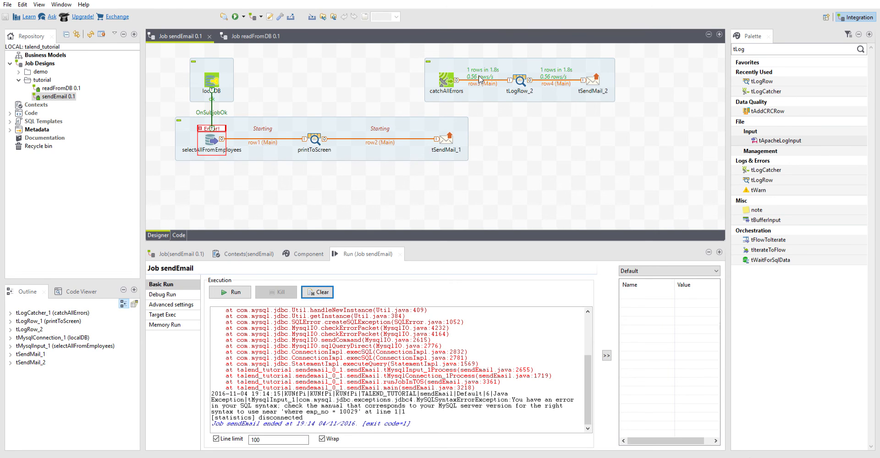
# - Examine the caught-error row that tLogRow_2 printed in the run output
pyautogui.click(487, 88)
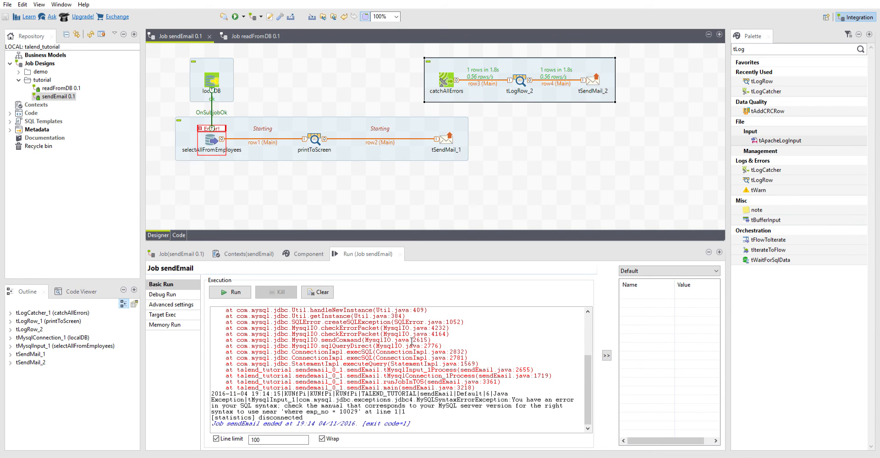
pyautogui.moveTo(303, 418); pyautogui.dragTo(205, 388)
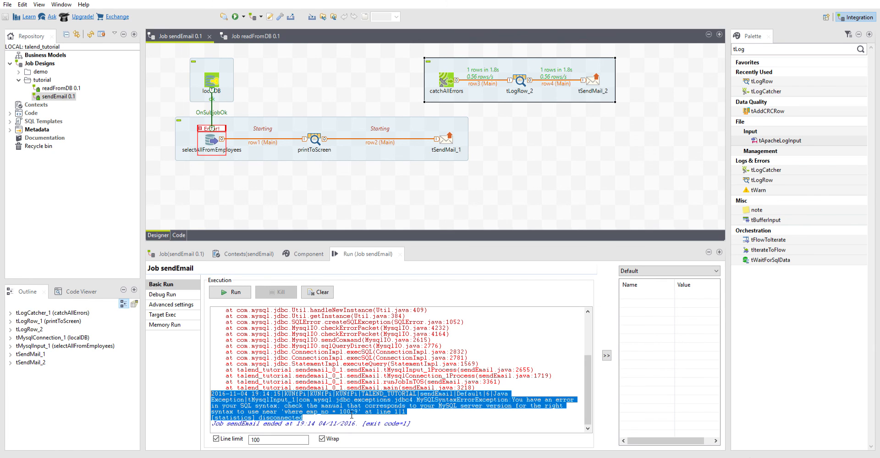
pyautogui.click(337, 414)
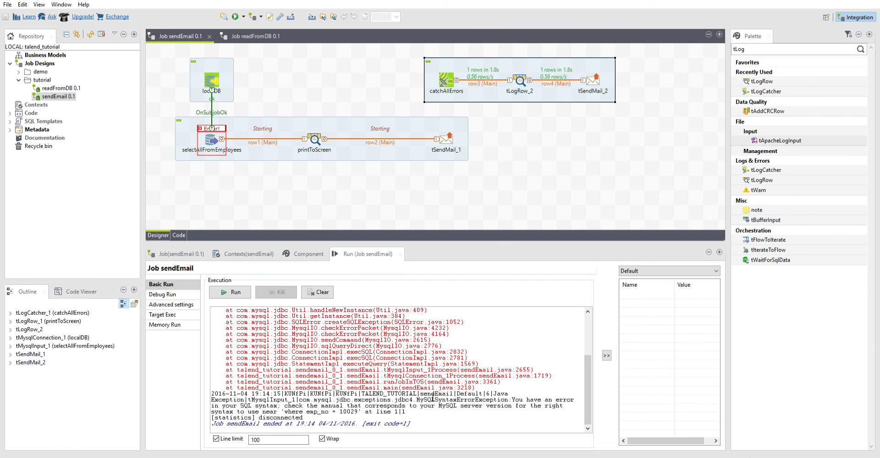
pyautogui.moveTo(254, 391); pyautogui.dragTo(519, 391)
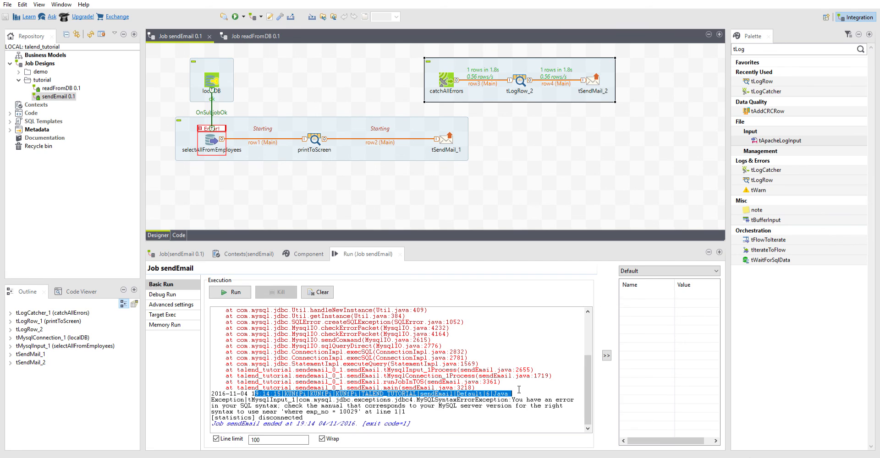
# - Set tLogRow_2's mode to Table (print values in cells of a table), save the job and rerun it
pyautogui.click(522, 70)
pyautogui.doubleClick(522, 73)
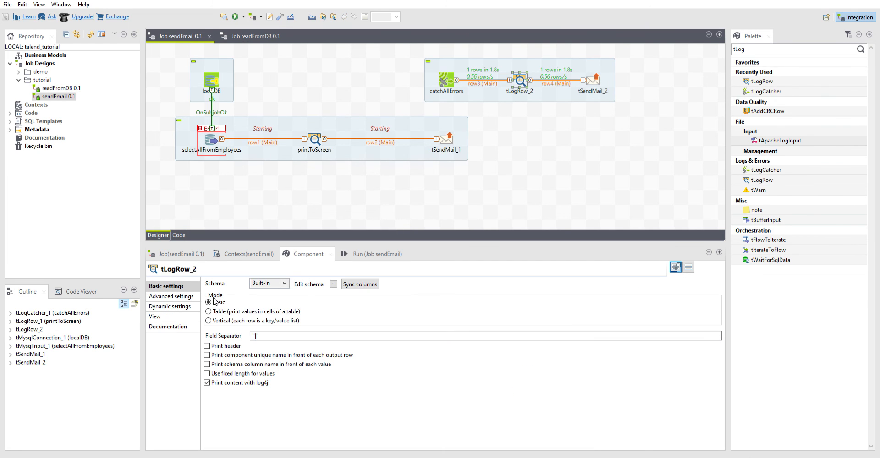
pyautogui.click(405, 201)
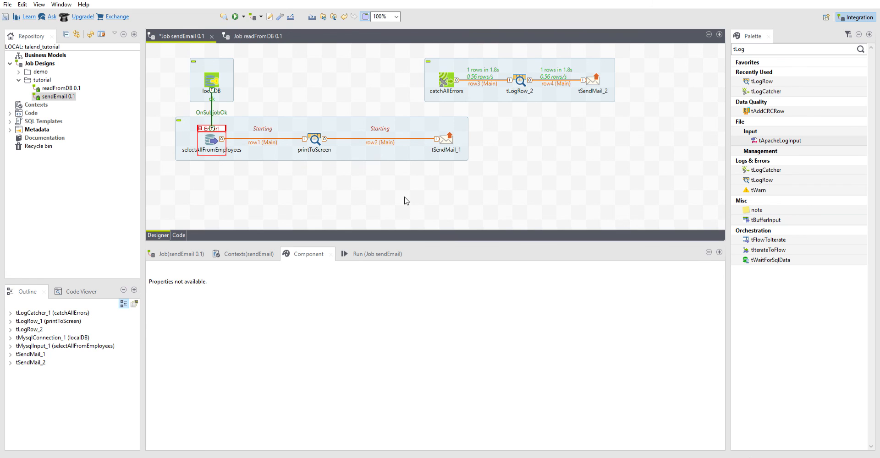
pyautogui.hotkey('ctrl', 's')
pyautogui.press('F6')
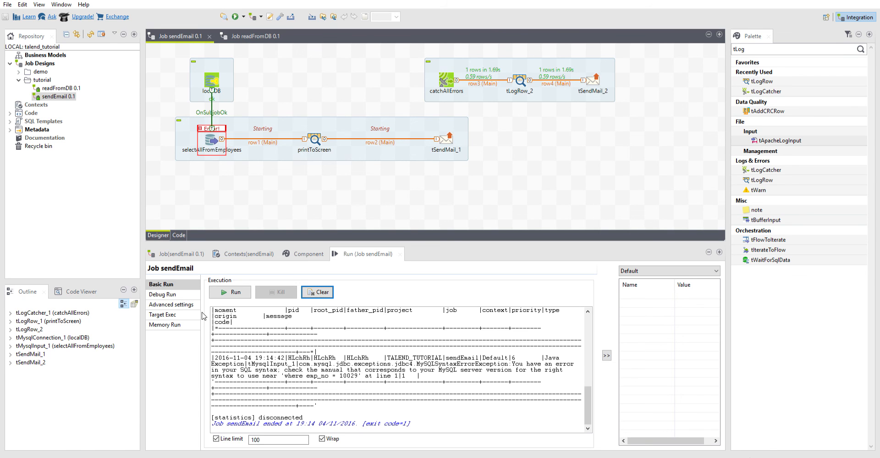
# - Widen the run output by narrowing the Repository area and collapsing the context variables table
pyautogui.scroll(5, 303, 339)
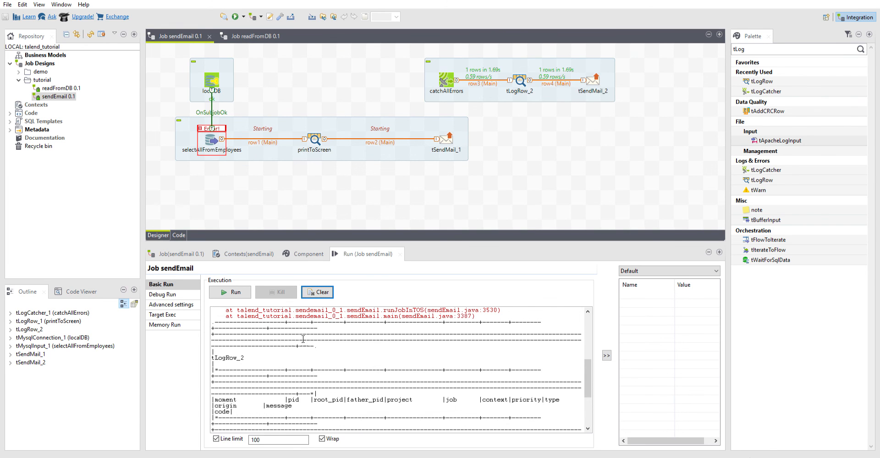
pyautogui.moveTo(143, 292); pyautogui.dragTo(93, 292)
pyautogui.scroll(1, 444, 351)
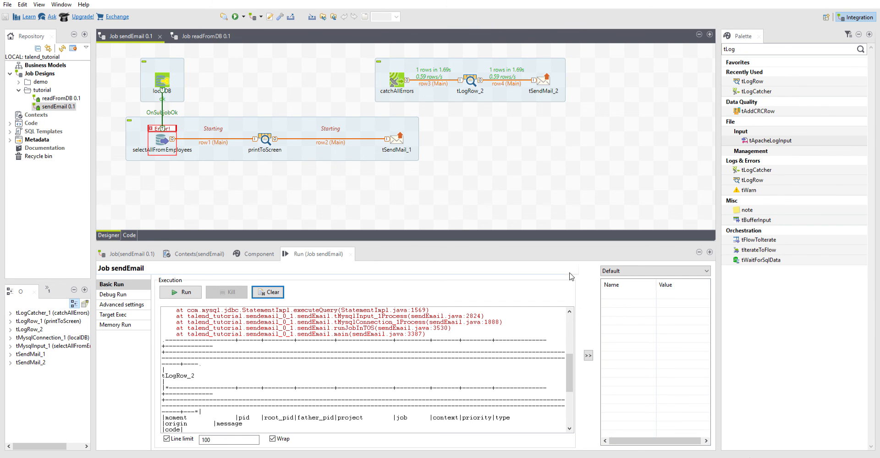
pyautogui.moveTo(584, 267); pyautogui.dragTo(715, 274)
# - Examine the tLogRow_2 table in the run output, including its column headers, error message and code
pyautogui.scroll(1, 531, 370)
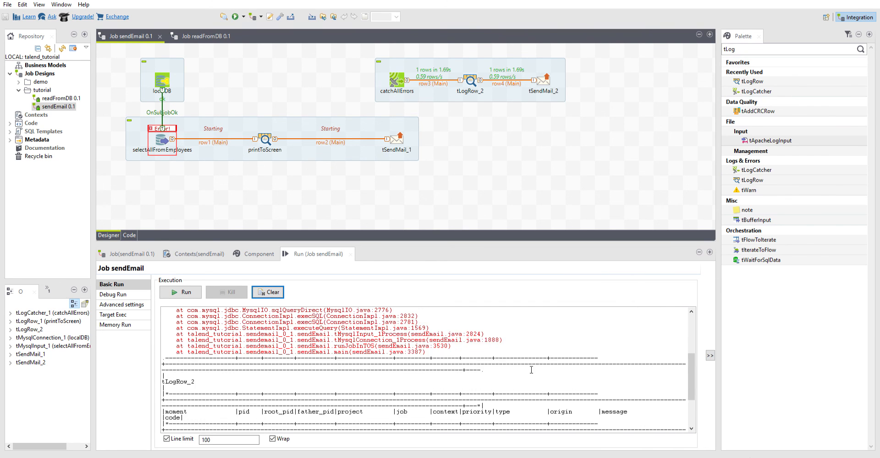
pyautogui.scroll(-4, 206, 351)
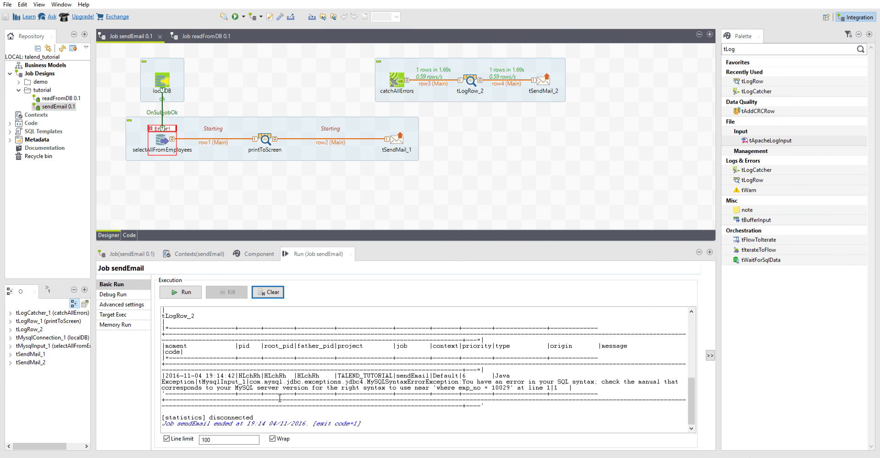
pyautogui.moveTo(176, 382); pyautogui.dragTo(577, 385)
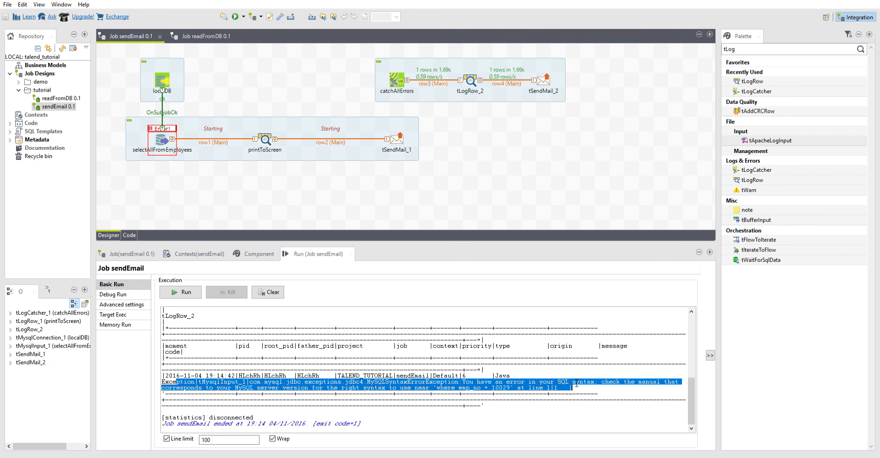
pyautogui.click(399, 383)
pyautogui.scroll(1, 400, 383)
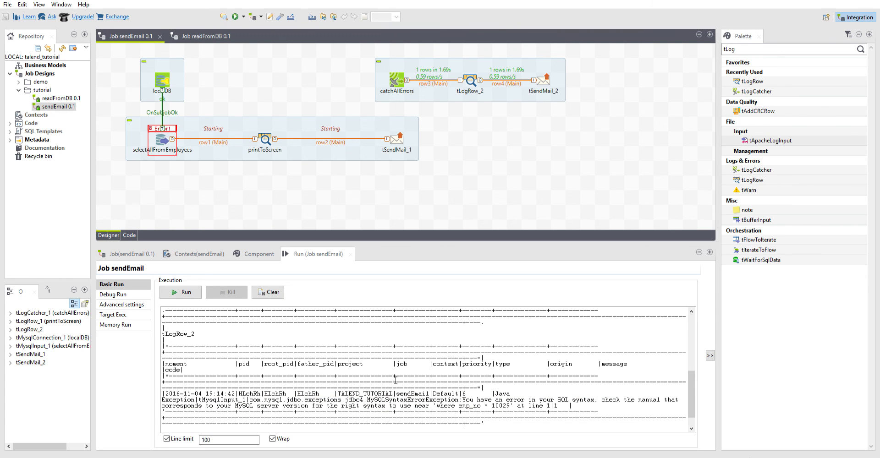